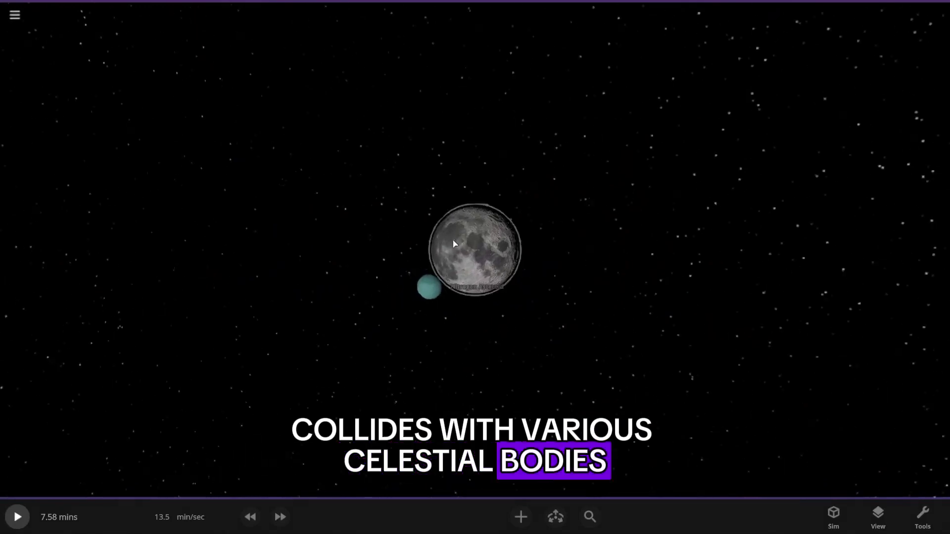
Select the nitrogen asteroid beside the Moon and show its overview properties.
scroll(479, 259, up, 5)
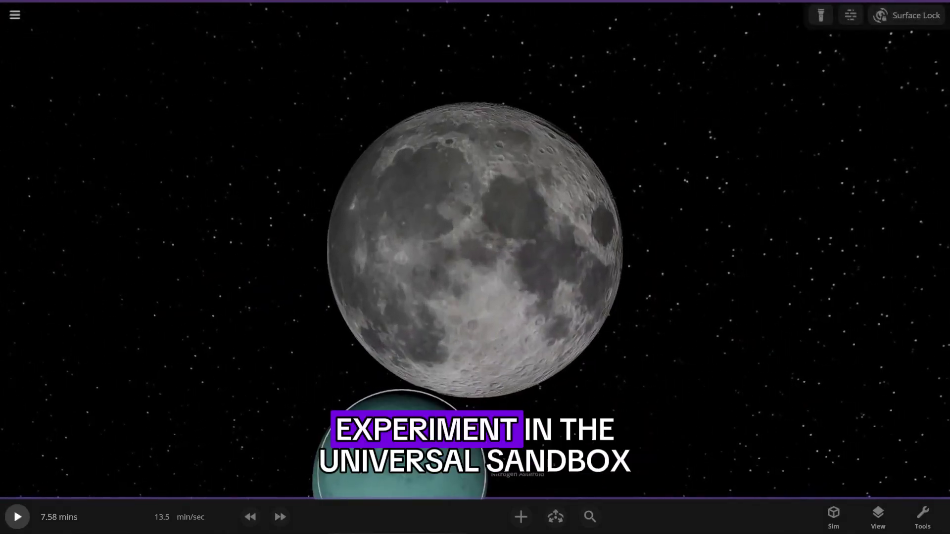
scroll(475, 250, down, 3)
click(454, 364)
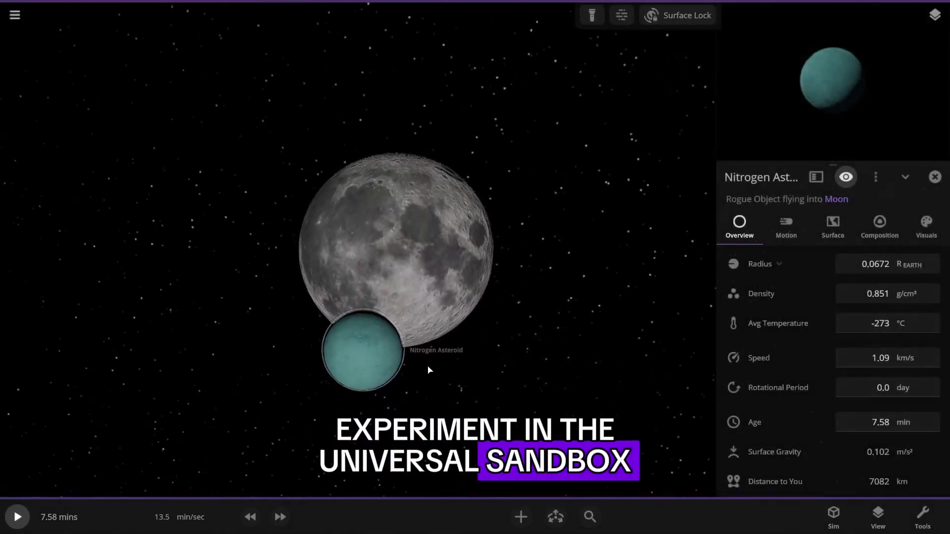
click(428, 369)
click(435, 358)
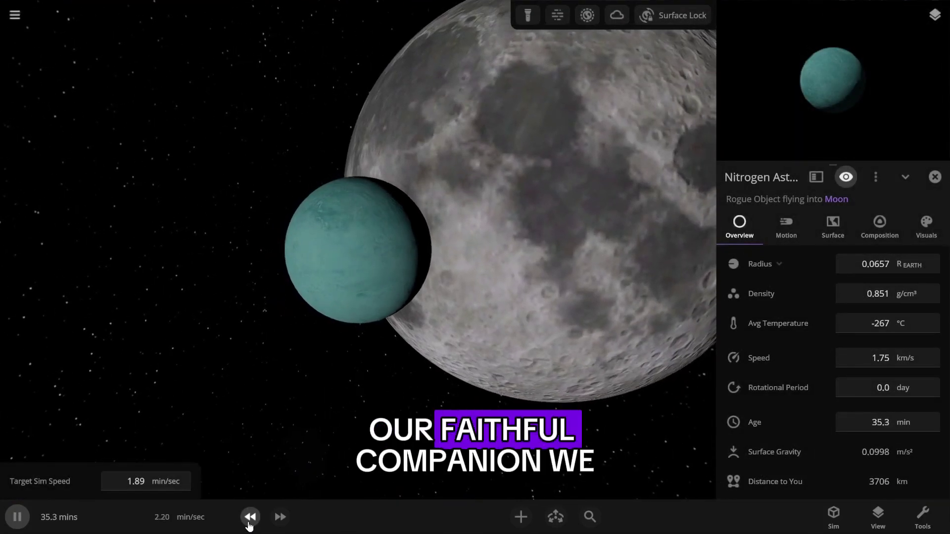
Slow the simulation to 33.6 sec/sec while the nitrogen asteroid hits the Moon.
right_drag(346, 331, 299, 324)
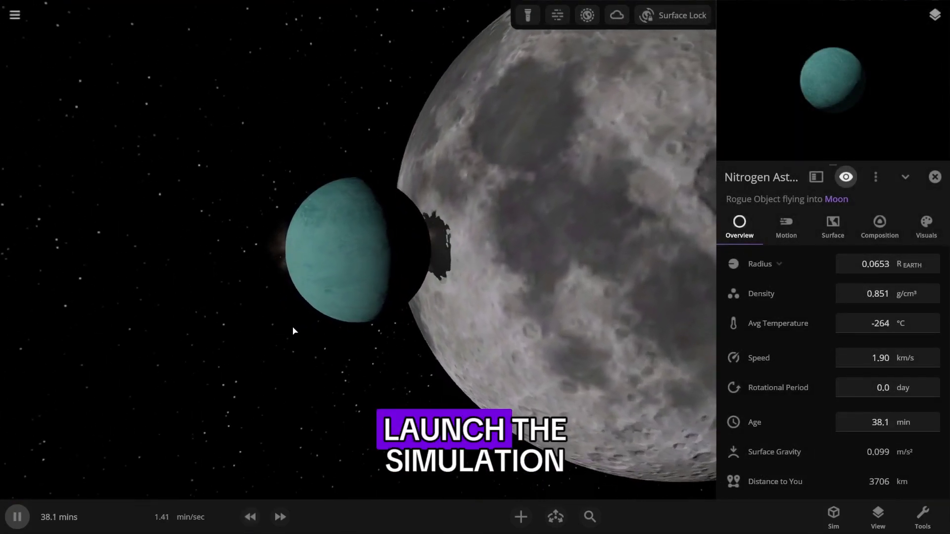
click(251, 525)
scroll(384, 257, down, 6)
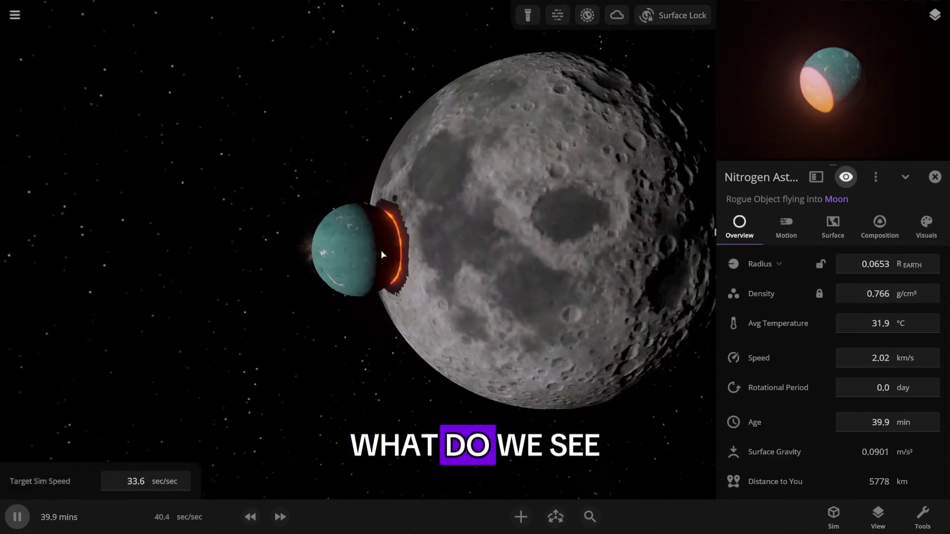
drag(489, 260, 415, 377)
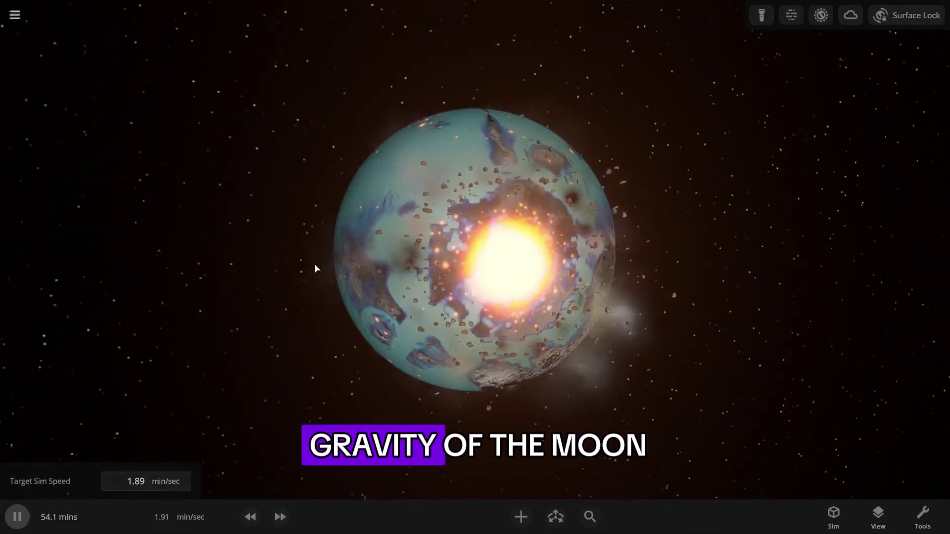
Examine the impact site and the nitrogen spreading over the Moon from several sides.
drag(316, 268, 362, 271)
scroll(386, 271, down, 3)
scroll(448, 271, up, 2)
drag(594, 301, 464, 292)
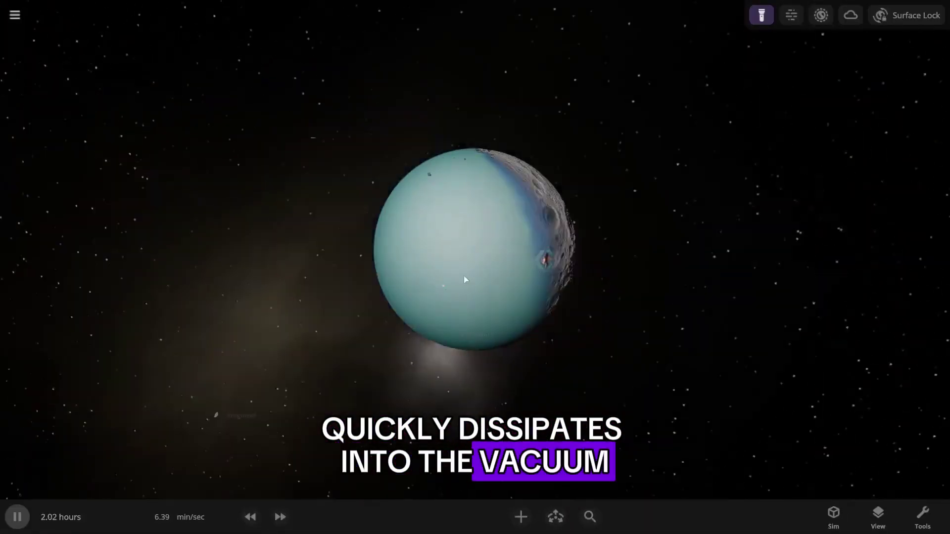
drag(464, 280, 509, 246)
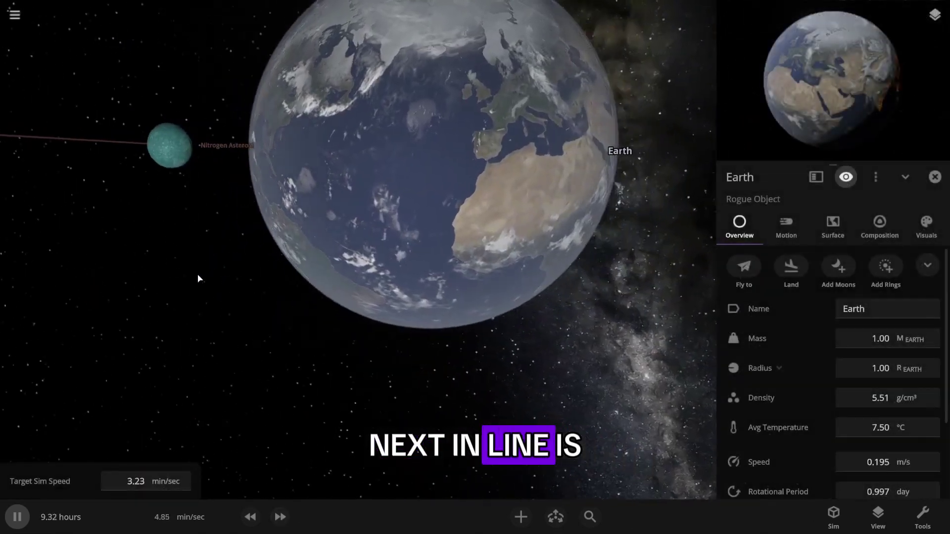
Select the nitrogen asteroid heading for Earth and slow the simulation to 17.0 sec/sec.
click(201, 137)
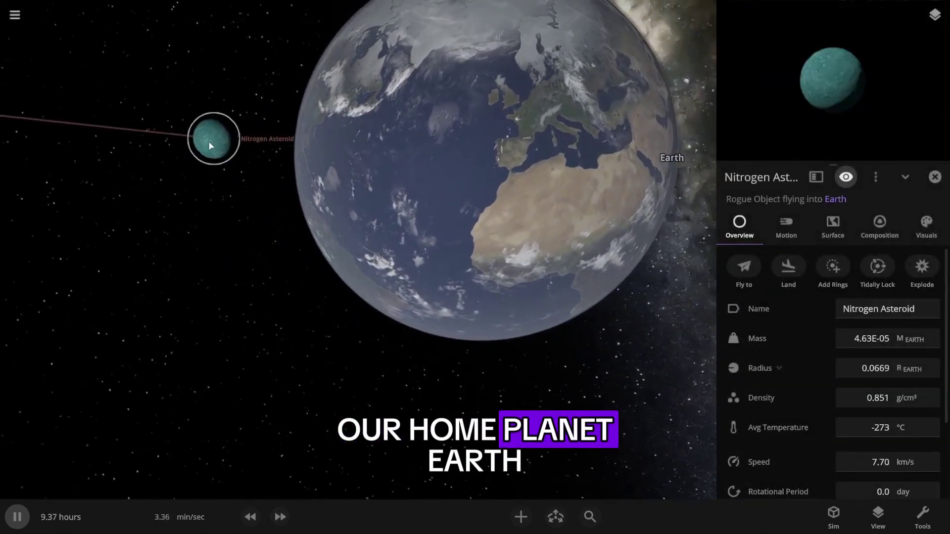
click(252, 517)
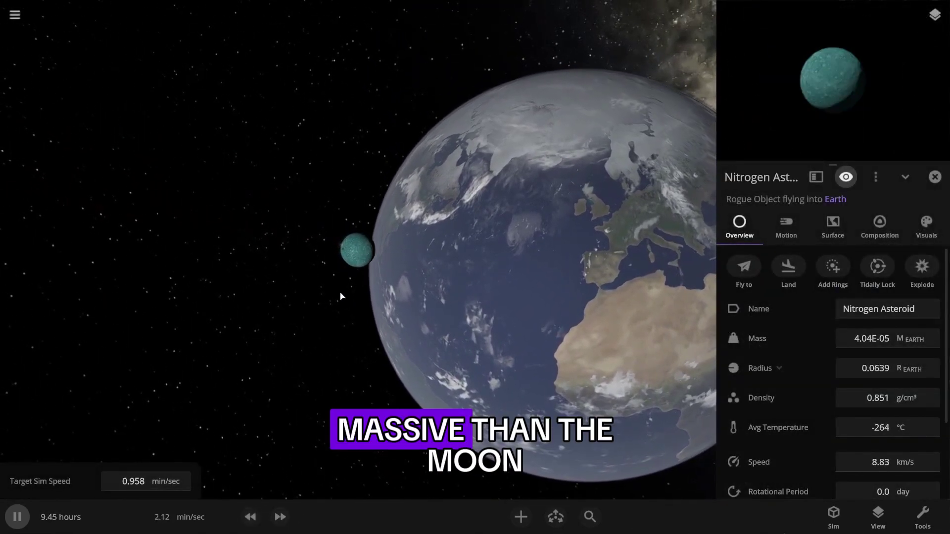
scroll(363, 265, up, 8)
scroll(467, 310, down, 3)
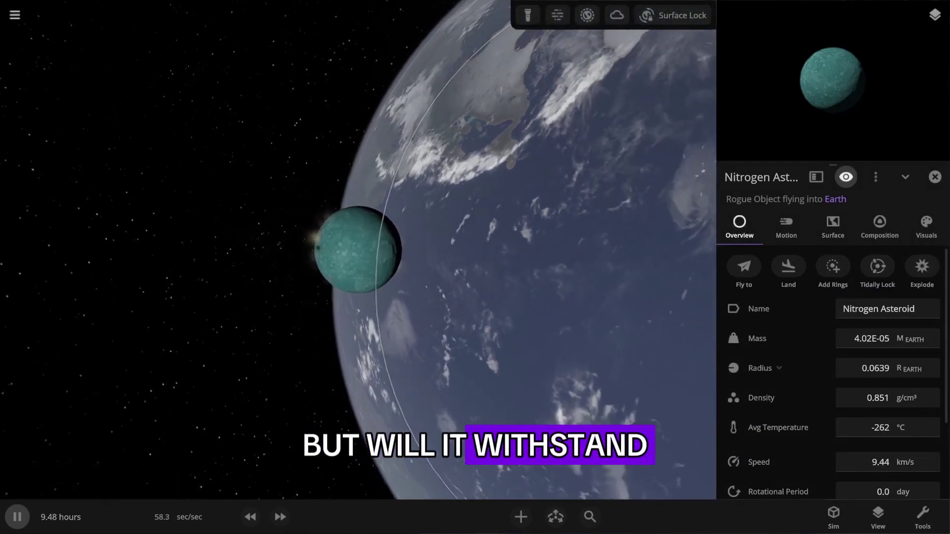
click(250, 517)
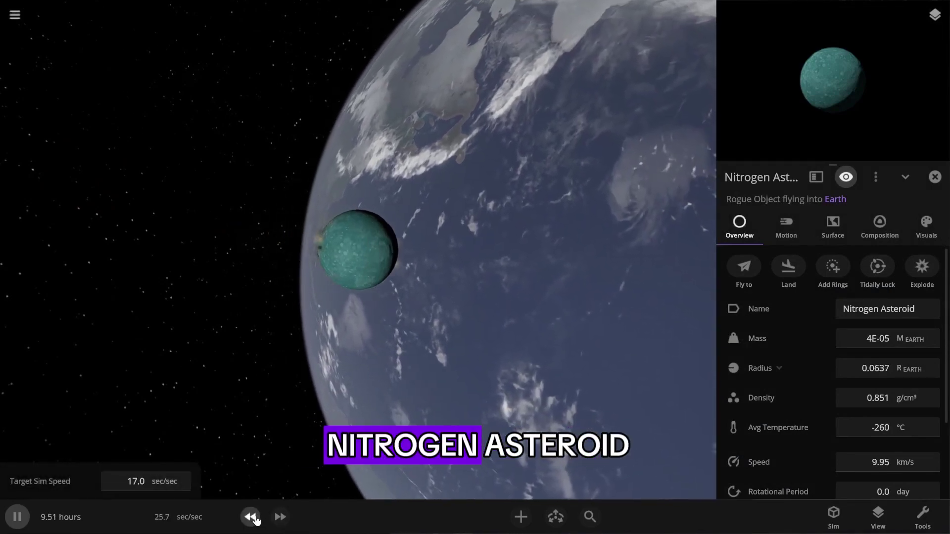
right_drag(419, 281, 369, 271)
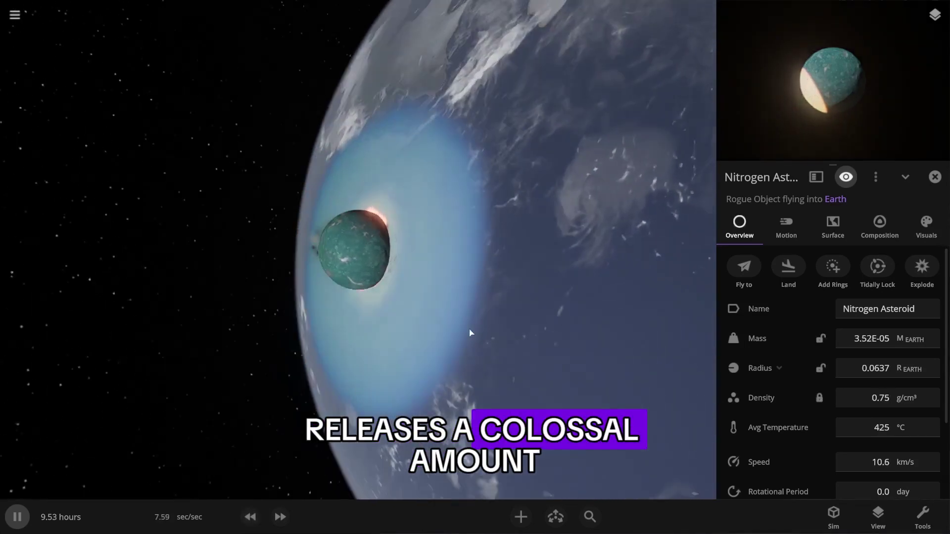
Examine the asteroid's impact on Earth and the spreading gas from several angles and distances.
right_drag(299, 302, 420, 283)
scroll(391, 271, down, 5)
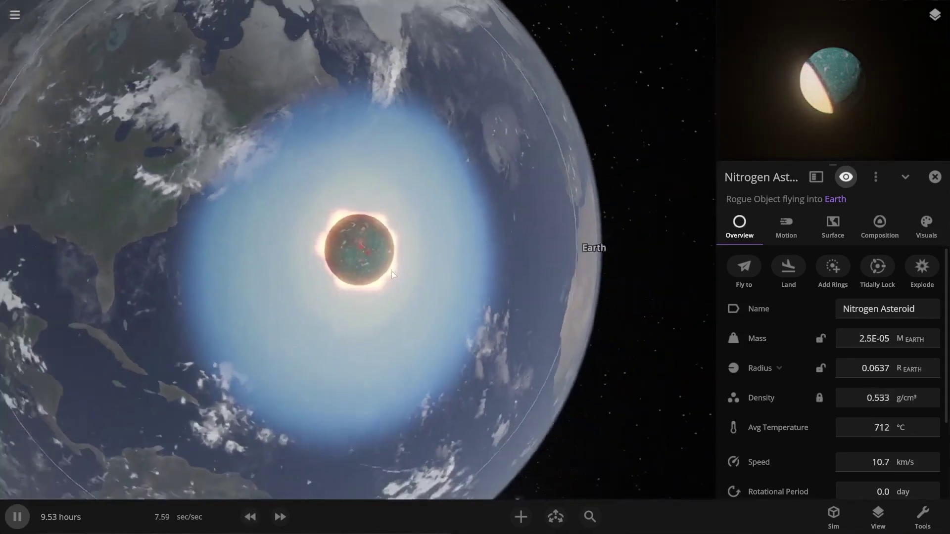
scroll(348, 266, up, 5)
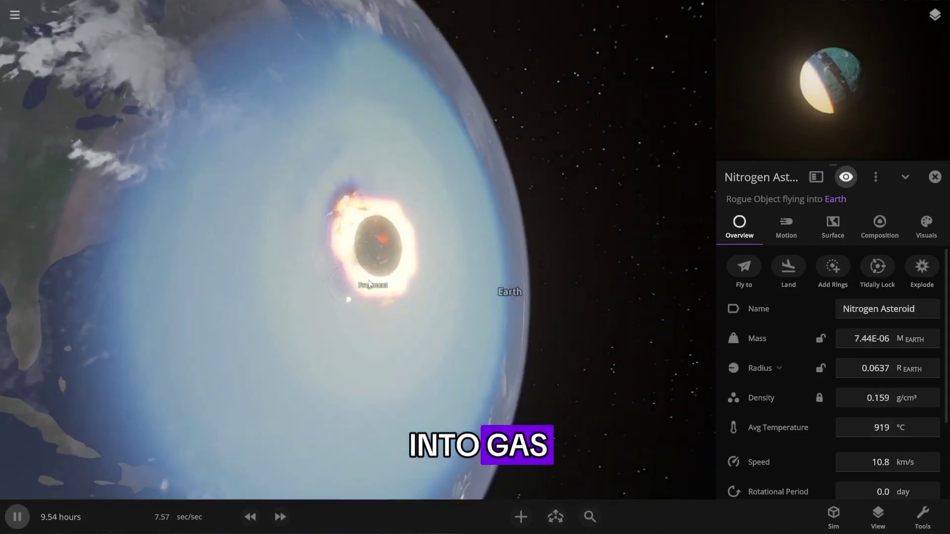
scroll(368, 285, down, 3)
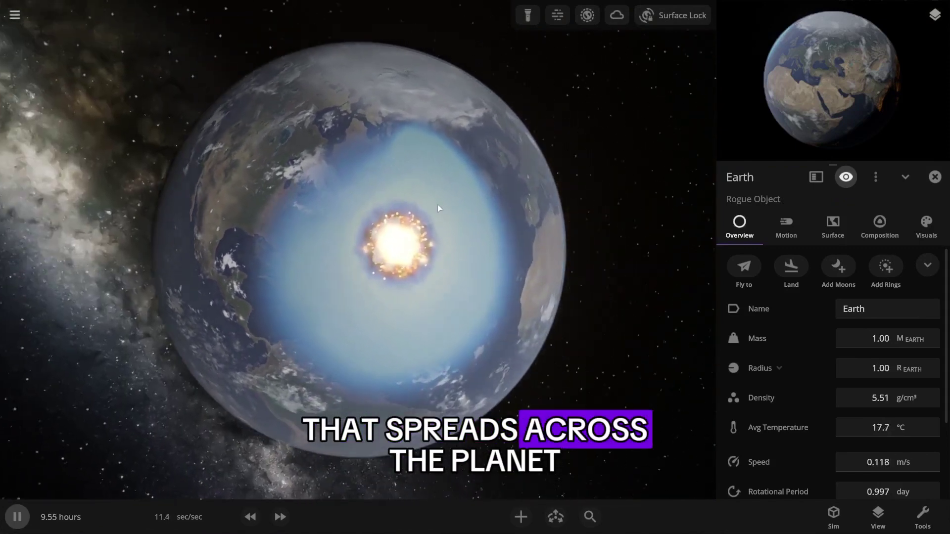
drag(437, 204, 416, 216)
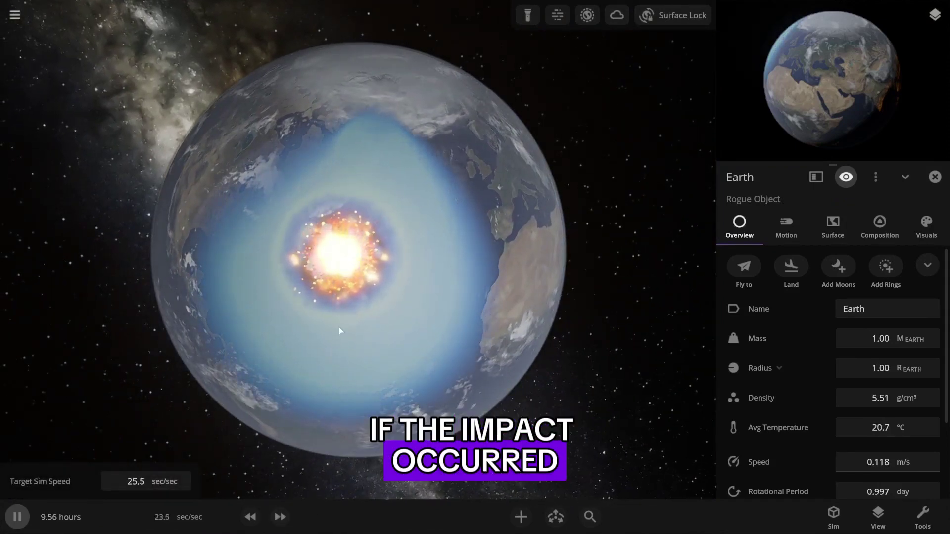
drag(339, 328, 367, 333)
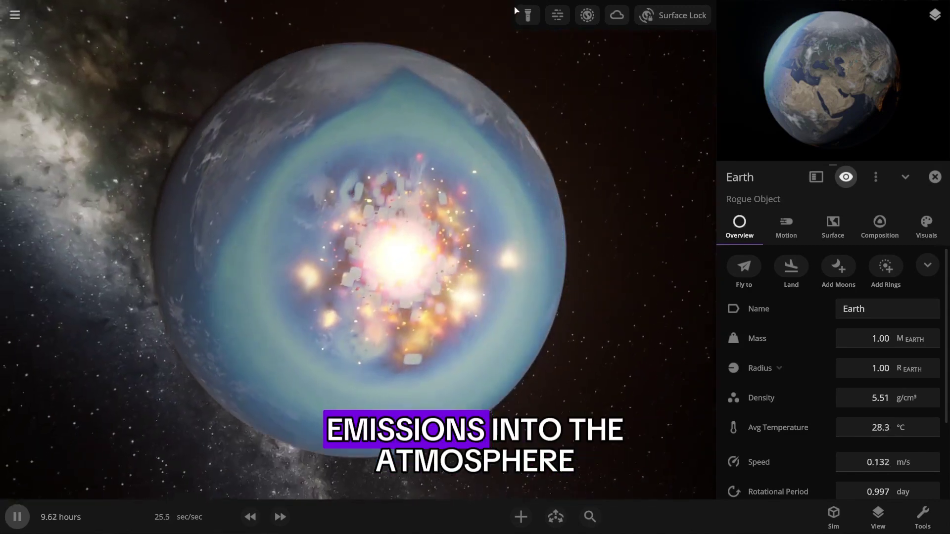
Illuminate Earth with the flashlight and inspect the nitrogen cover around the whole planet.
click(524, 15)
scroll(447, 193, down, 5)
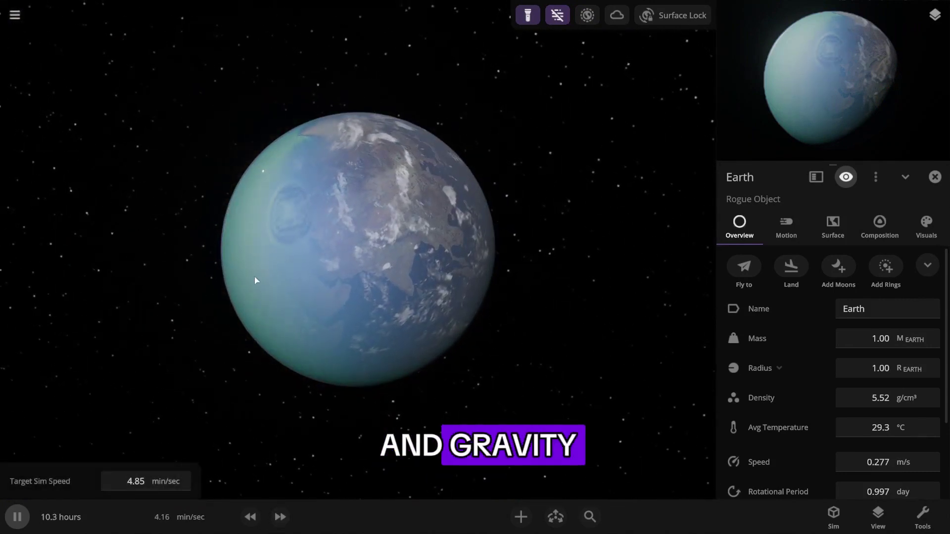
drag(302, 266, 345, 164)
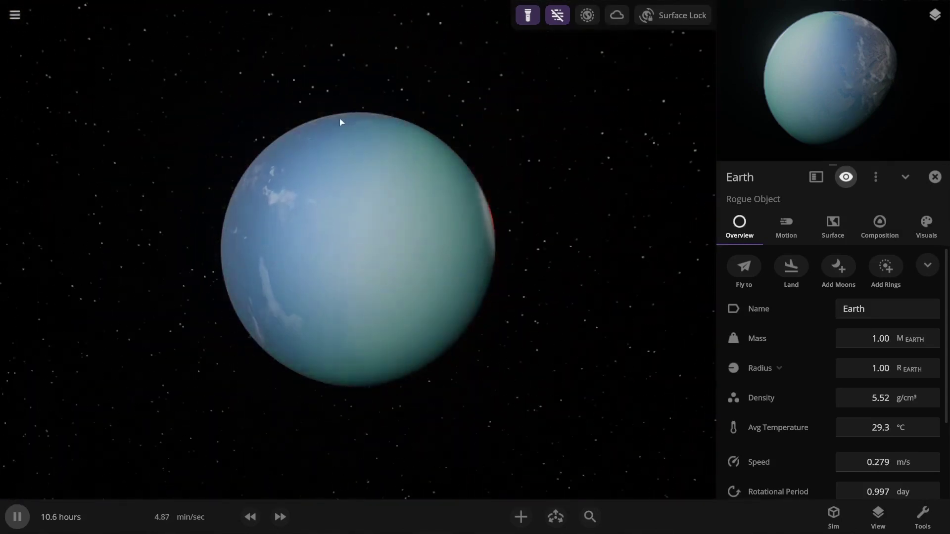
drag(299, 233, 387, 247)
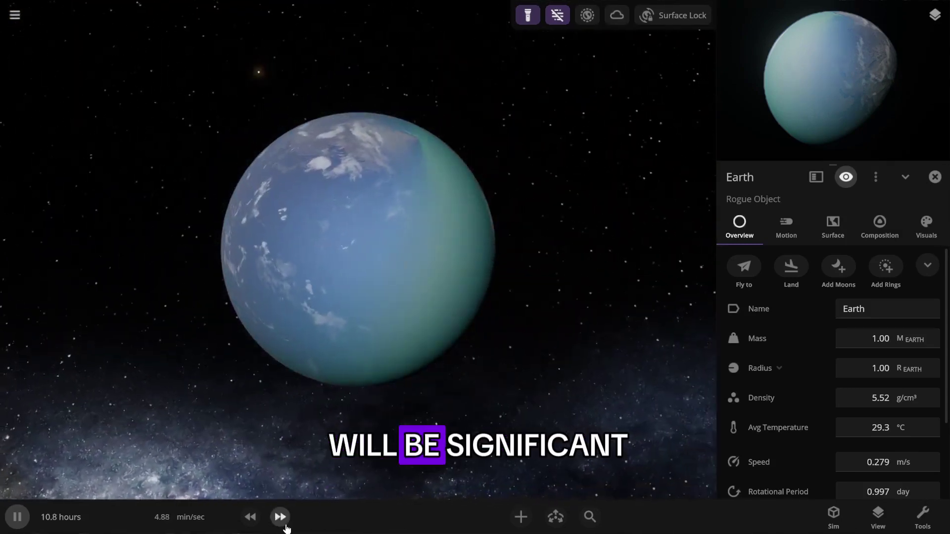
drag(475, 294, 369, 240)
scroll(919, 434, down, 3)
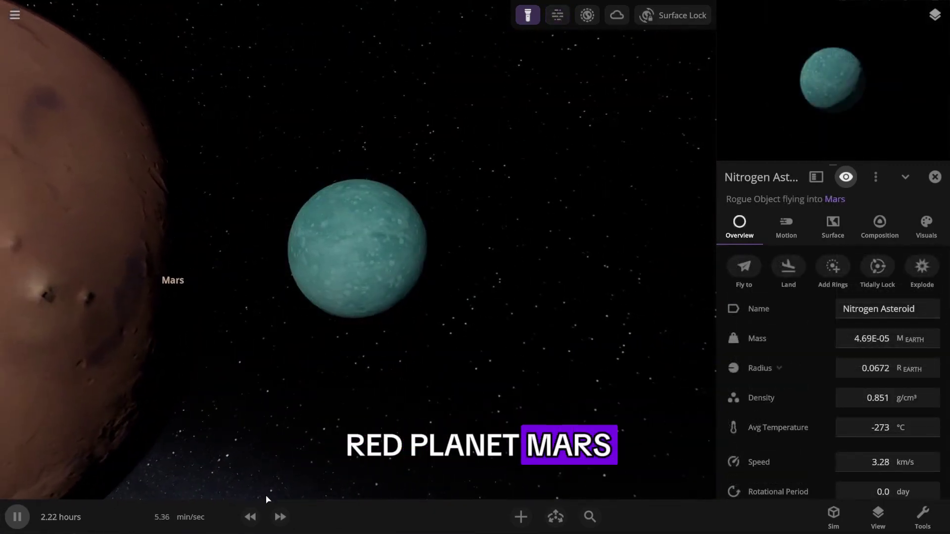
Examine the nitrogen asteroid from different sides as it strikes Mars.
drag(352, 217, 216, 236)
drag(343, 251, 297, 254)
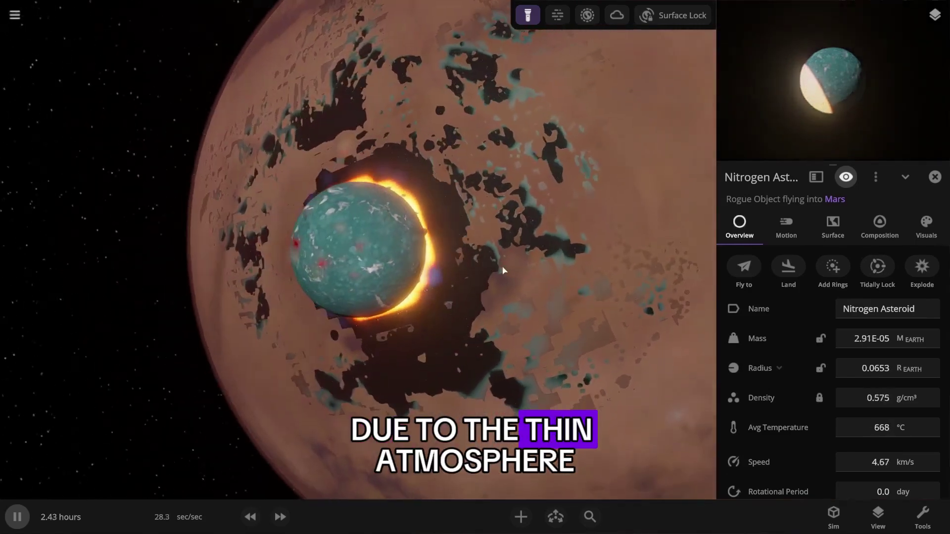
scroll(437, 273, down, 5)
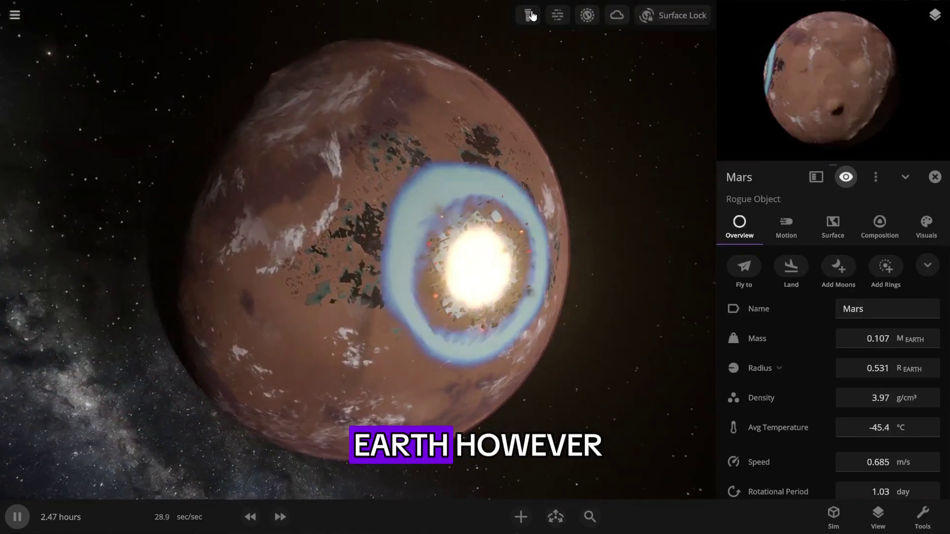
Illuminate Mars with the flashlight and inspect the impact site and spreading nitrogen from all sides.
click(529, 14)
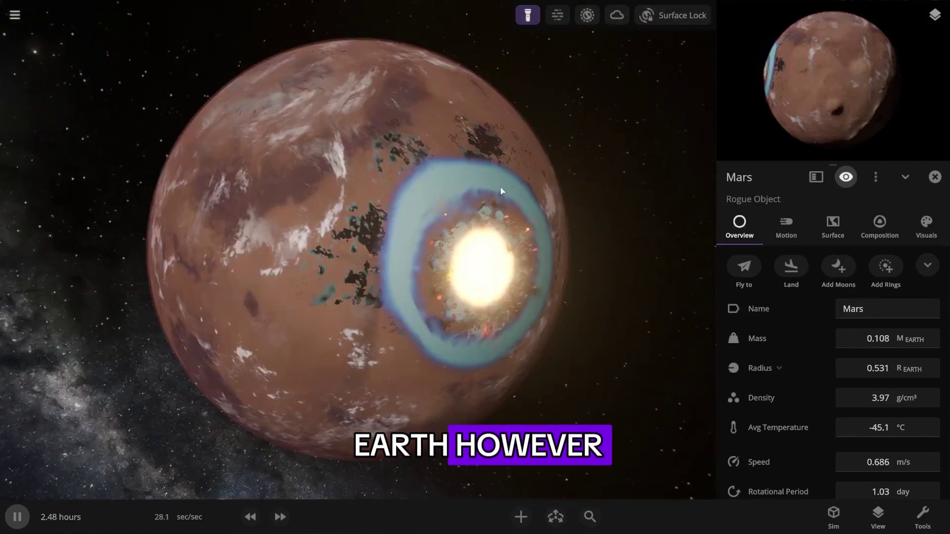
right_drag(483, 175, 437, 191)
drag(438, 194, 429, 201)
mouse_move(425, 199)
right_down()
mouse_move(398, 198)
mouse_move(420, 193)
right_up()
drag(420, 197, 424, 161)
scroll(371, 210, down, 4)
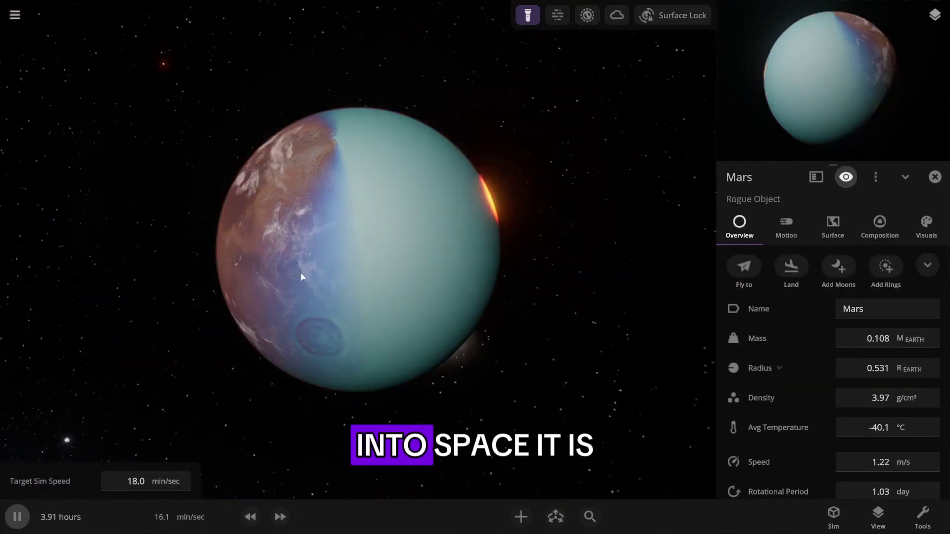
drag(302, 277, 204, 236)
scroll(267, 230, down, 5)
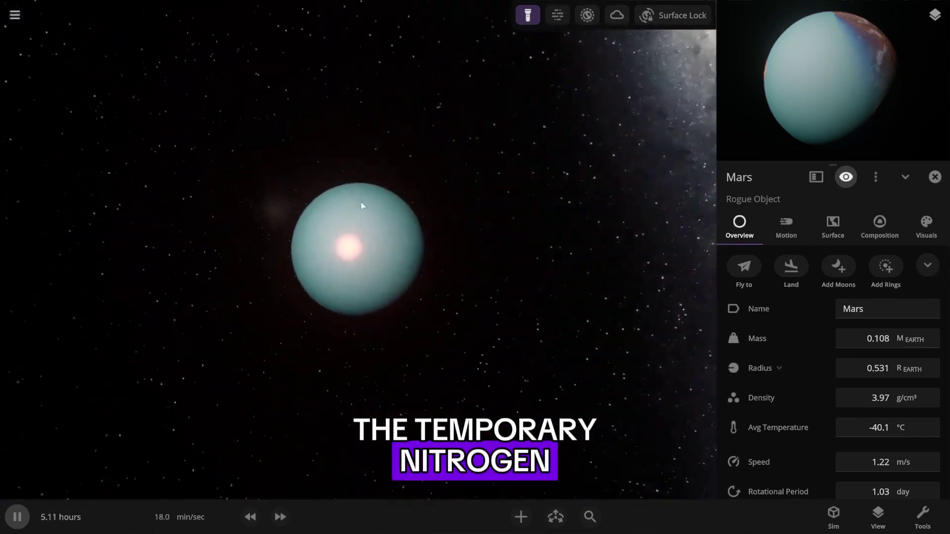
drag(361, 205, 307, 200)
drag(330, 242, 321, 318)
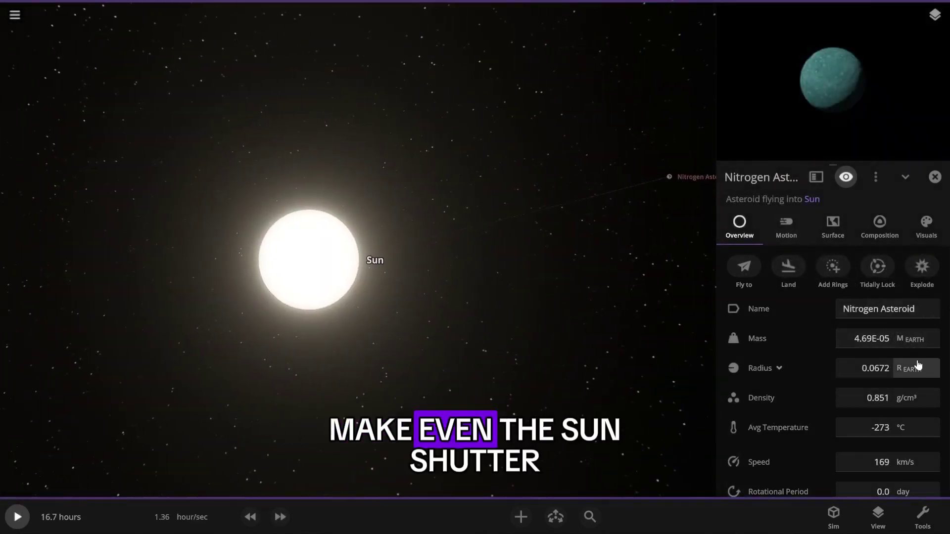
Switch the nitrogen asteroid's radius unit to Jupiter radii and set the radius to 2.00.
click(920, 369)
click(865, 320)
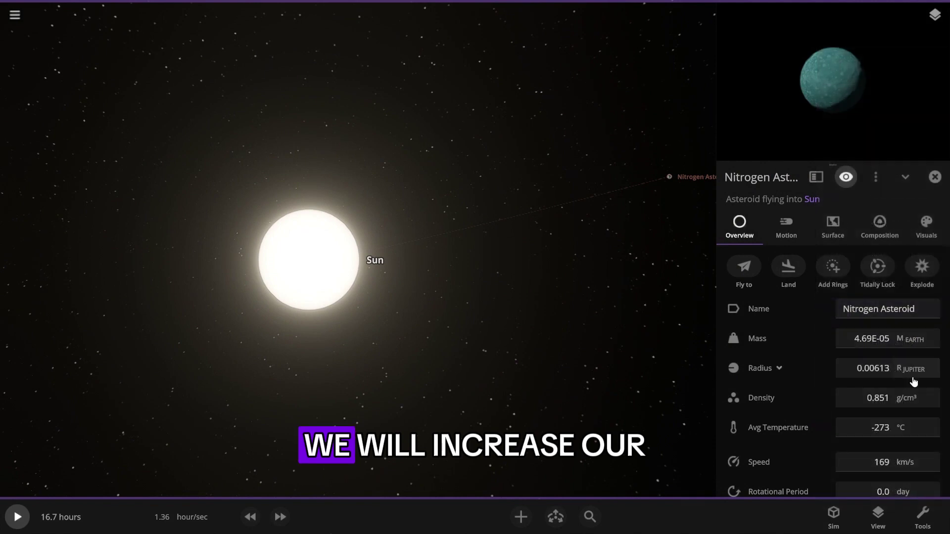
click(880, 371)
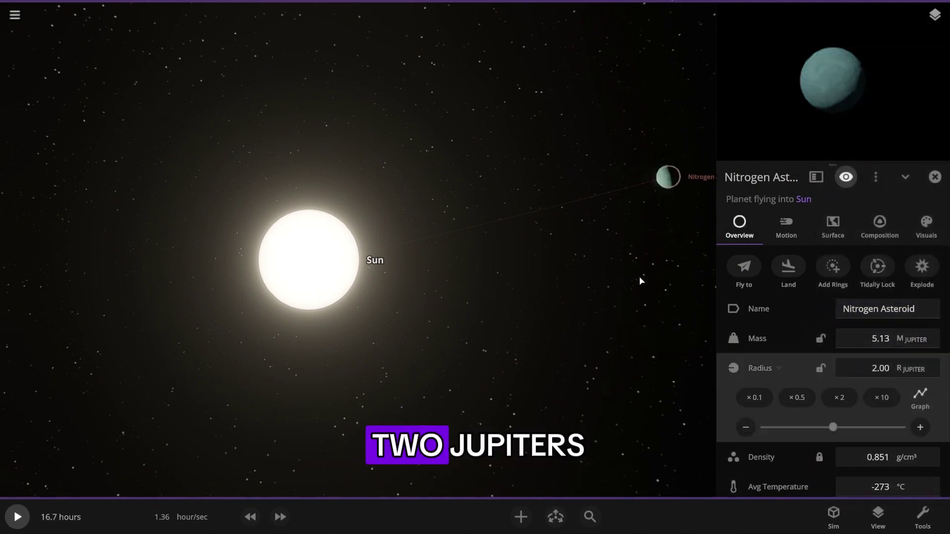
Slow the simulation to 1.41 min/sec while the enlarged nitrogen asteroid hits the Sun.
right_drag(597, 304, 501, 293)
scroll(495, 299, up, 3)
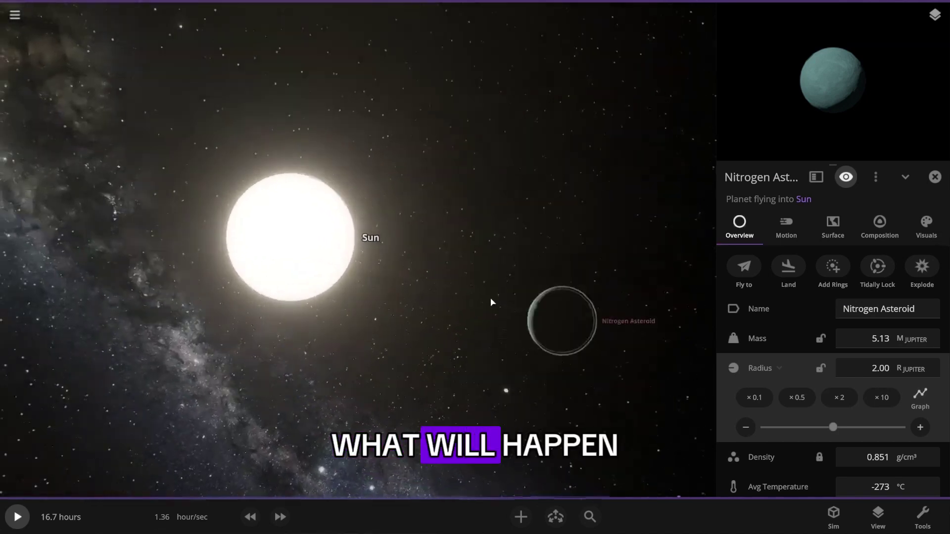
scroll(487, 296, down, 2)
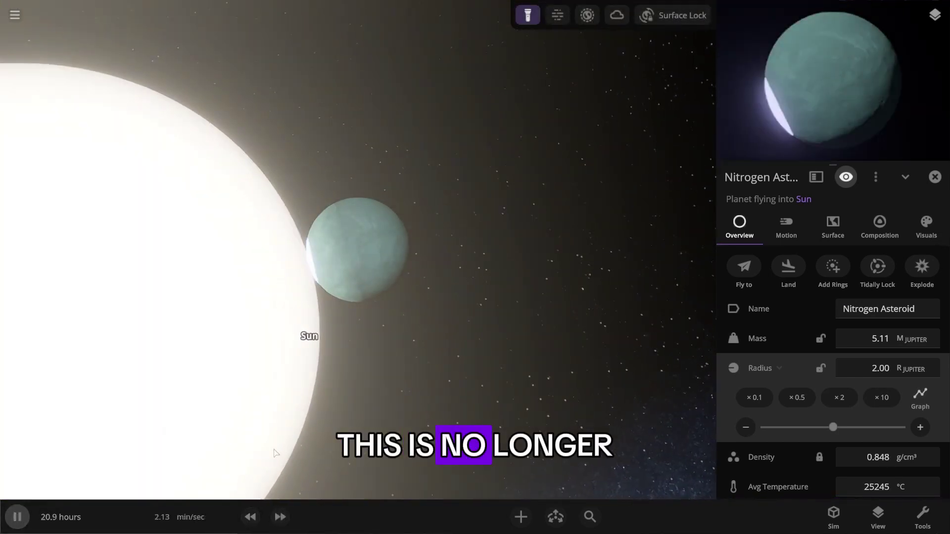
click(251, 517)
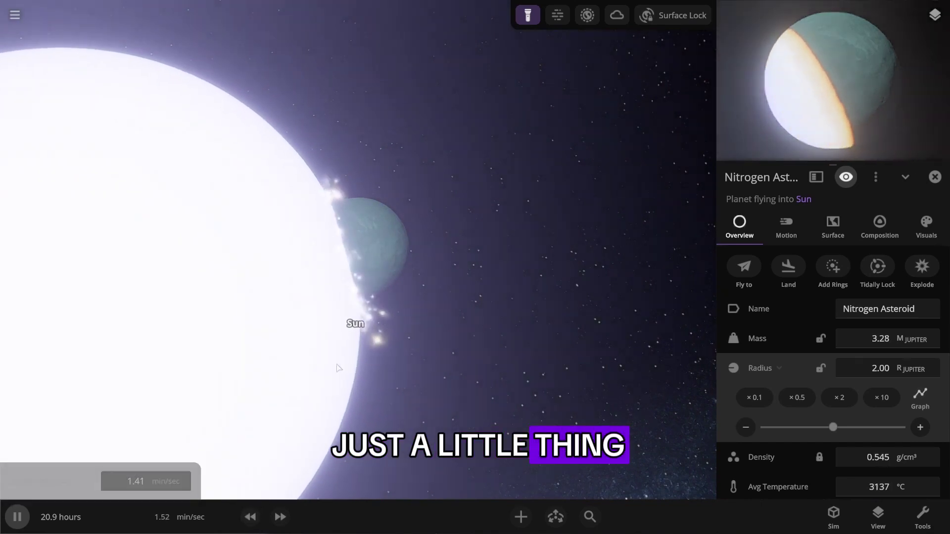
Examine the collision on the Sun and read its overview properties, including surface temperature and luminosity.
right_drag(339, 369, 207, 341)
right_drag(383, 305, 342, 301)
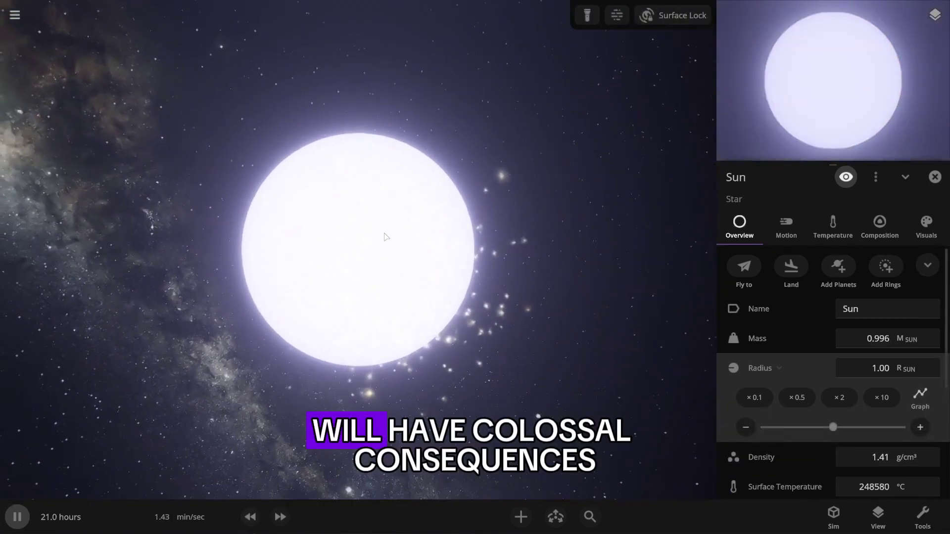
scroll(835, 424, down, 2)
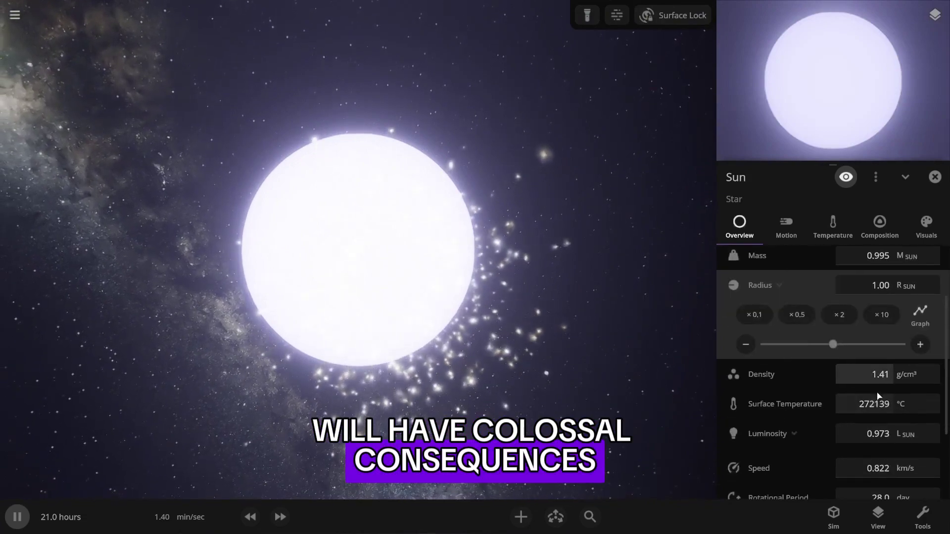
Examine the fragments spreading around the Sun from several sides and read its properties down to rotational period, age and surface gravity.
drag(589, 257, 422, 292)
scroll(422, 292, down, 3)
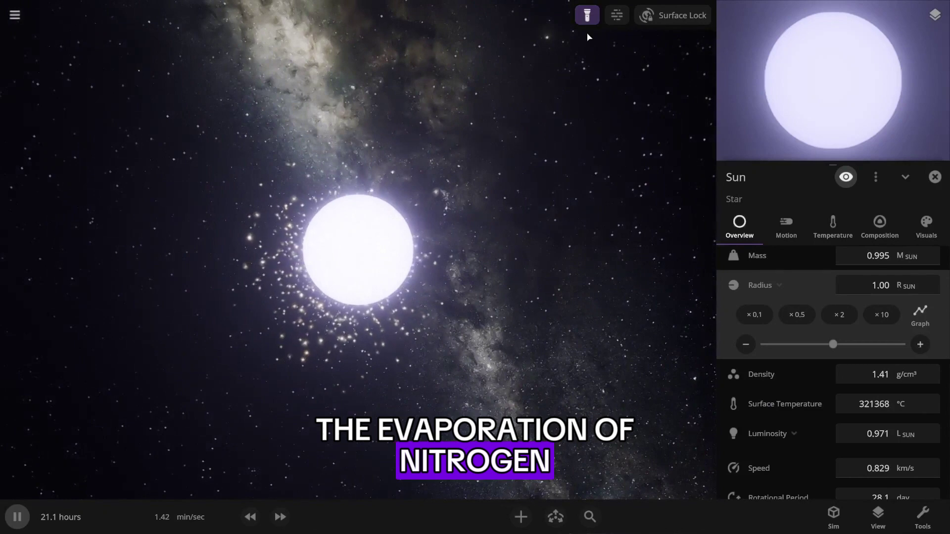
drag(406, 221, 348, 244)
scroll(318, 251, up, 3)
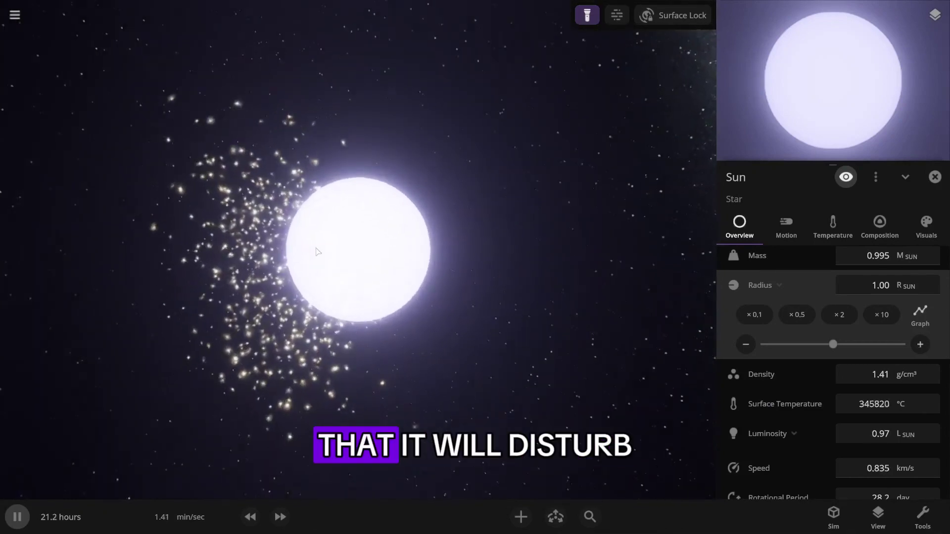
scroll(876, 406, down, 2)
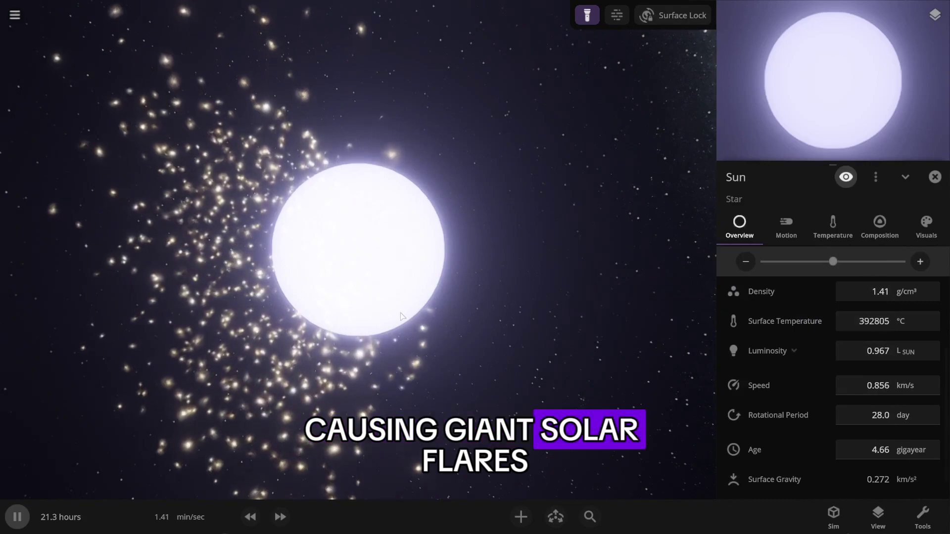
drag(402, 316, 291, 320)
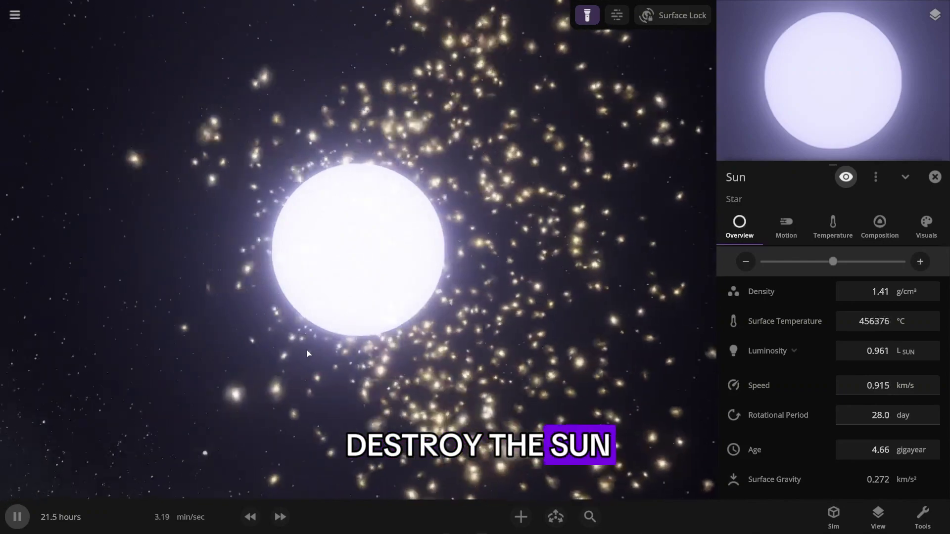
drag(308, 353, 30, 329)
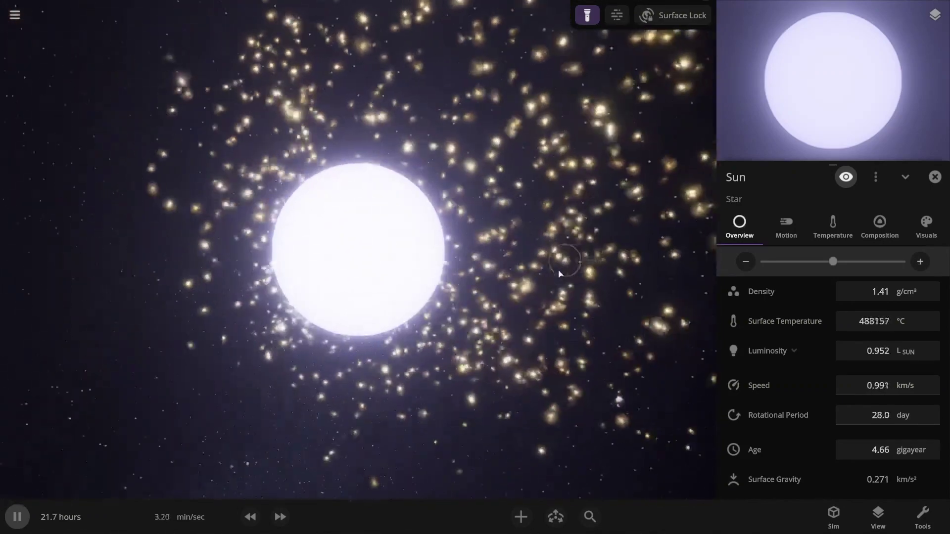
drag(346, 266, 270, 290)
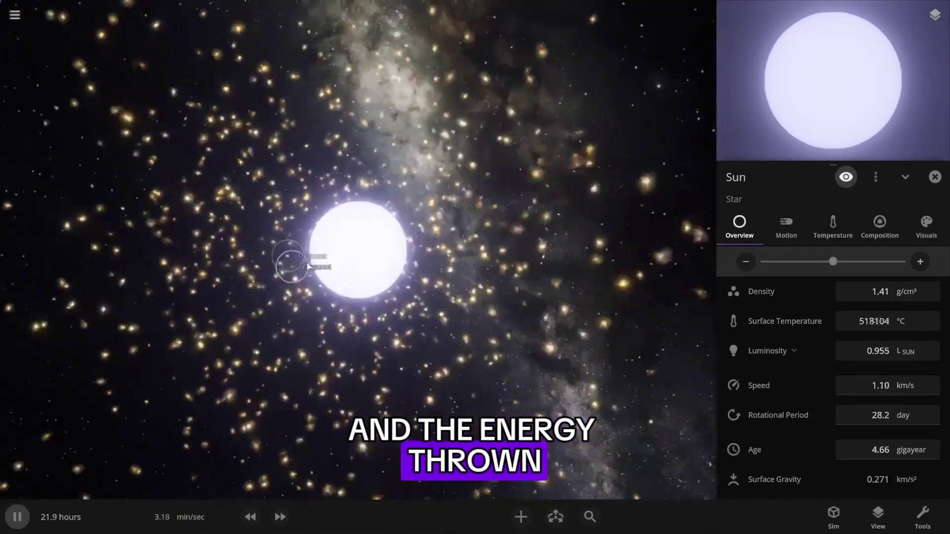
drag(306, 267, 355, 279)
scroll(355, 280, up, 3)
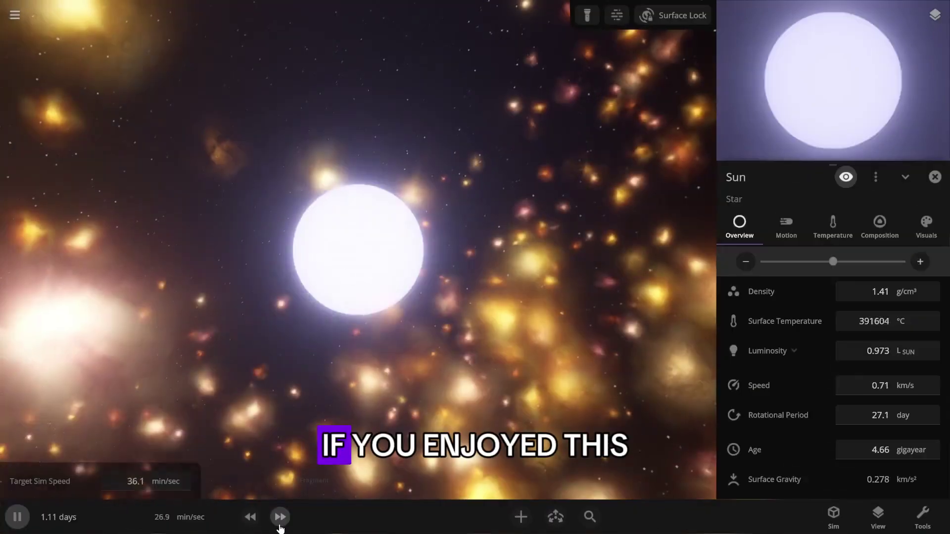
Speed up the simulation to about 19 day/sec while the ejected nitrogen clouds expand around the Sun.
click(280, 517)
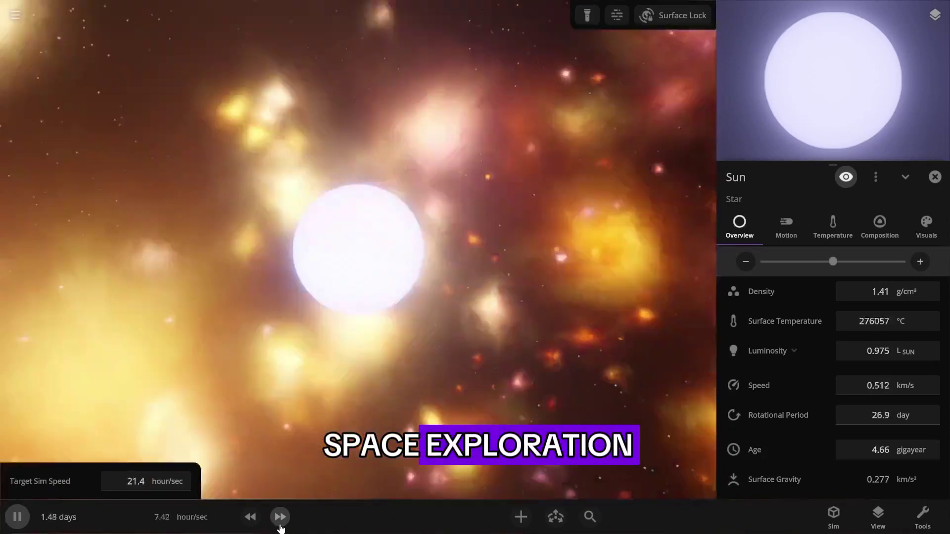
click(280, 525)
scroll(390, 296, down, 5)
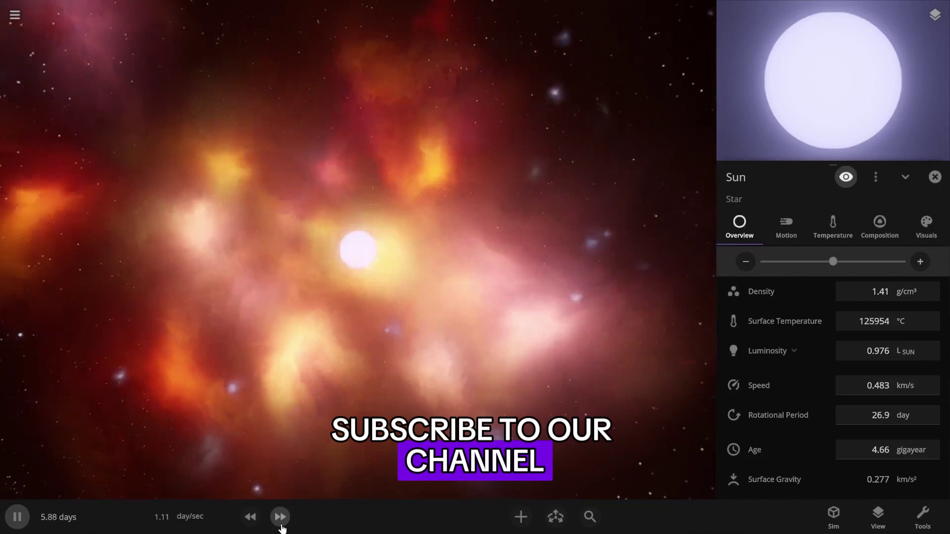
click(280, 517)
click(280, 517)
click(280, 517)
click(280, 517)
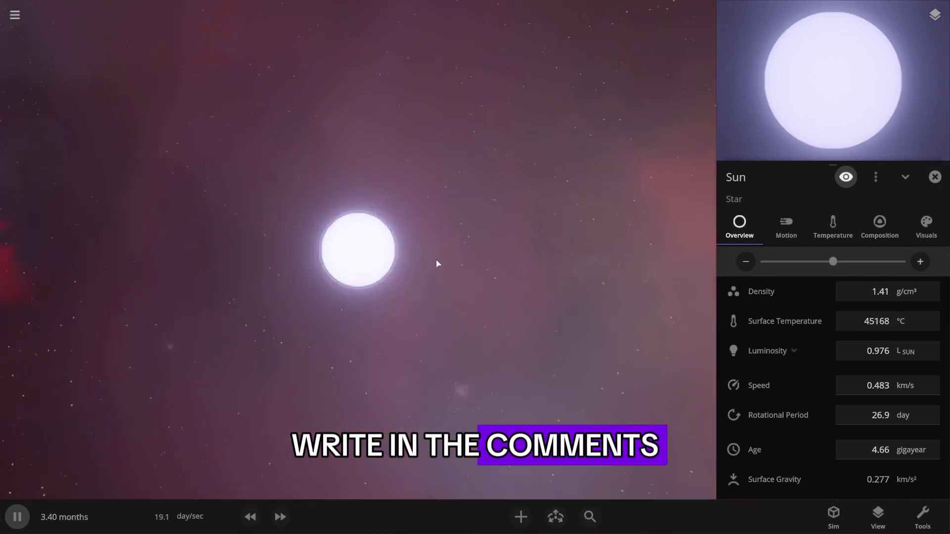
Inspect the Sun up close and from afar, and open the properties of a cloud fragment surrounding it.
scroll(328, 276, up, 5)
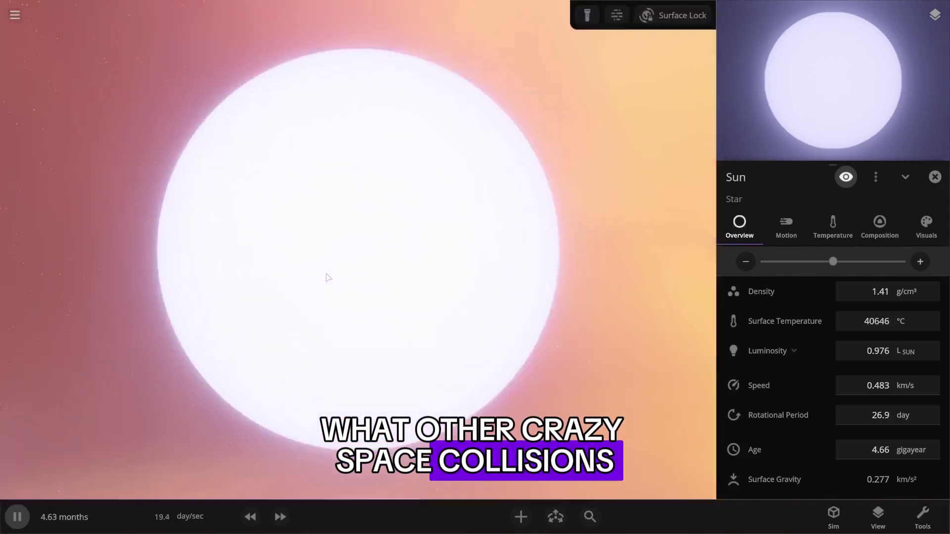
scroll(328, 278, down, 4)
key(space)
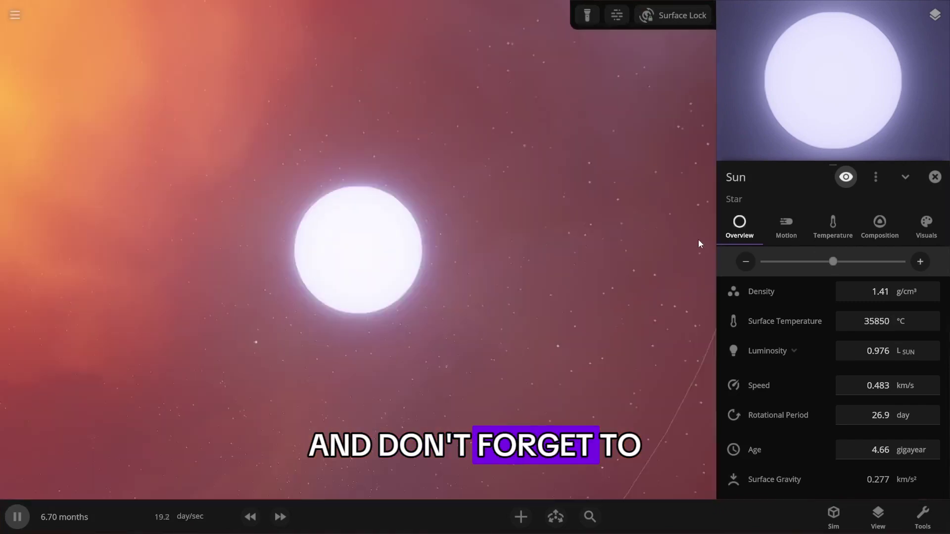
click(479, 239)
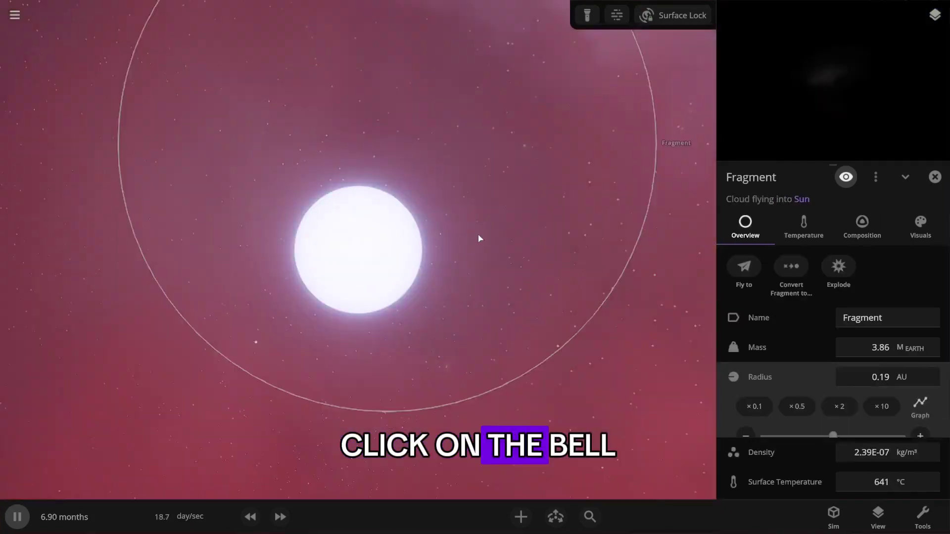
scroll(373, 292, down, 5)
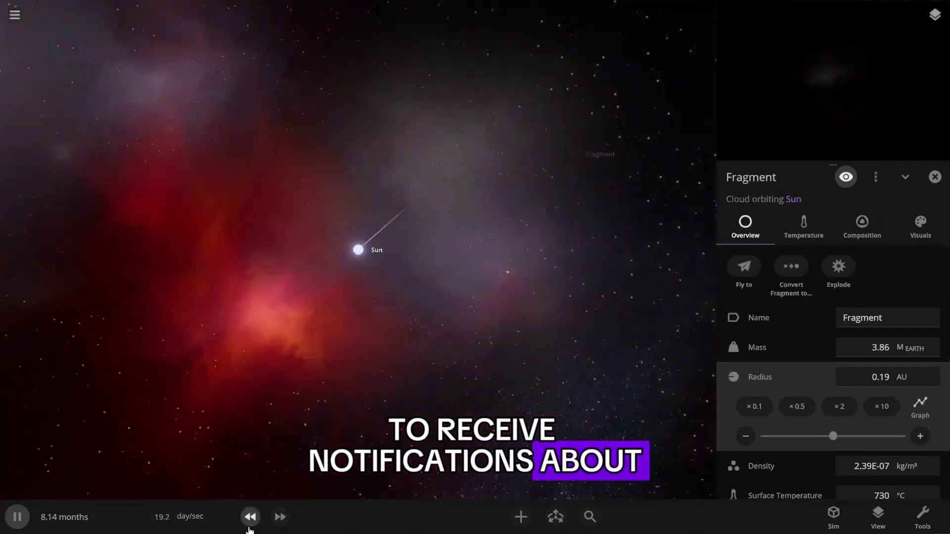
Slow the target simulation speed to 0.34 day/sec and view the Sun inside the glowing clouds.
click(249, 527)
click(249, 527)
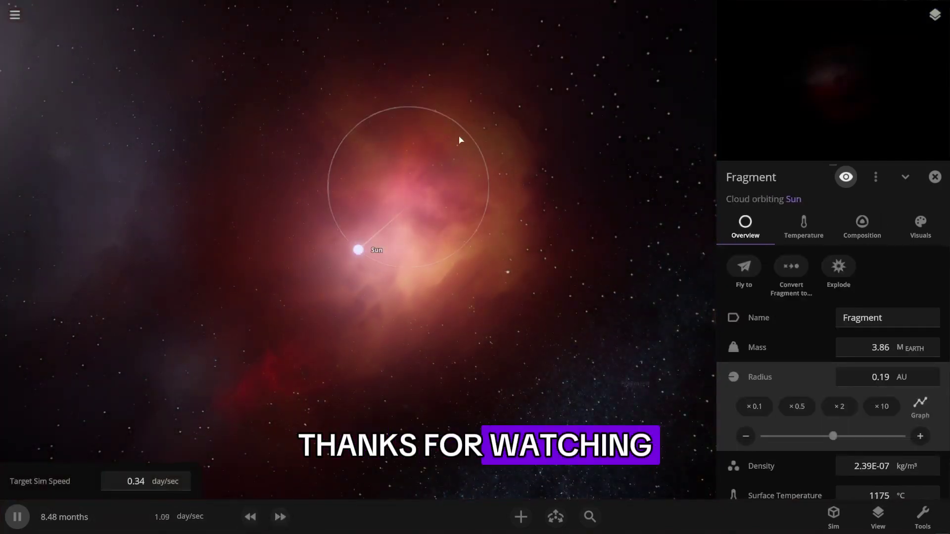
scroll(346, 244, up, 3)
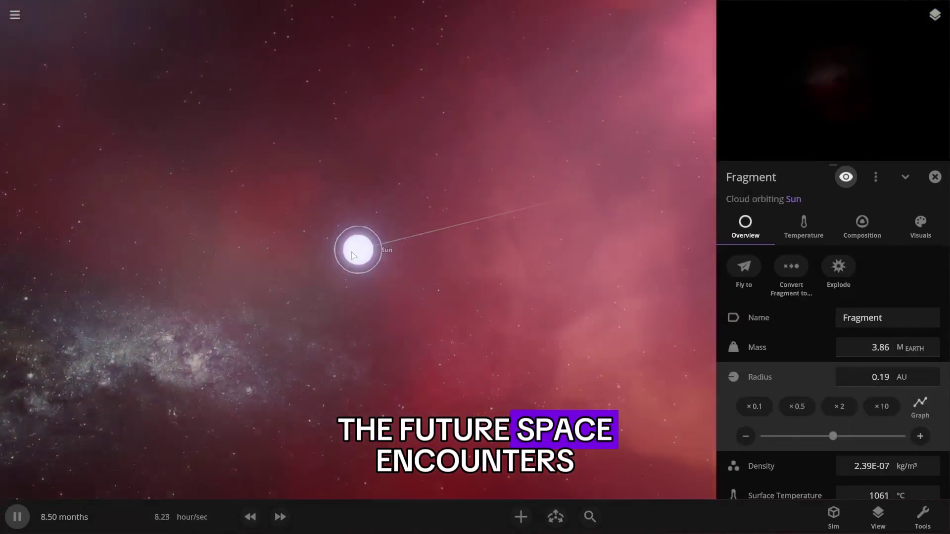